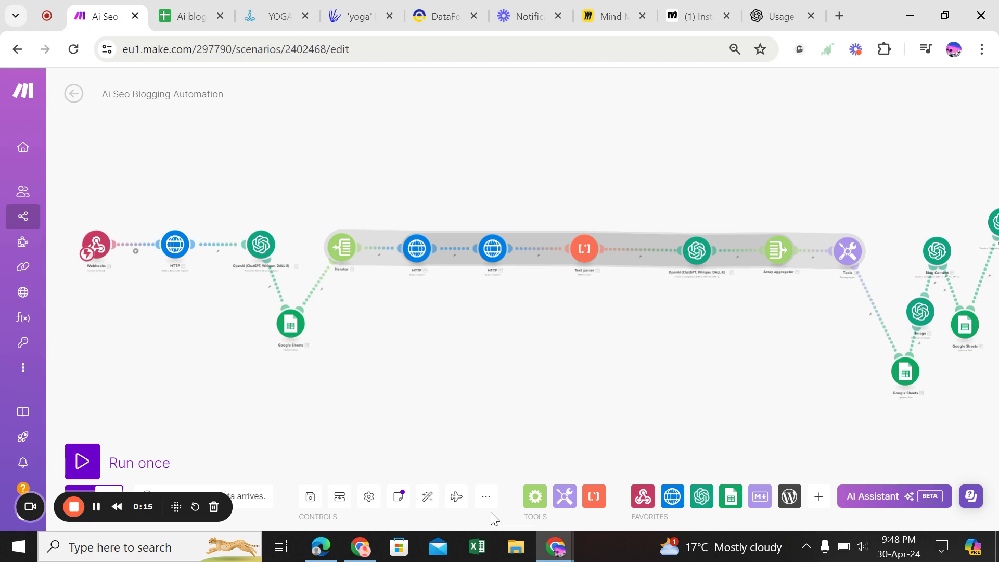
Step: View the entire Ai Seo Blogging Automation scenario, and check the Ai blogging Automation spreadsheet that feeds it
scroll(560, 433, down, 3)
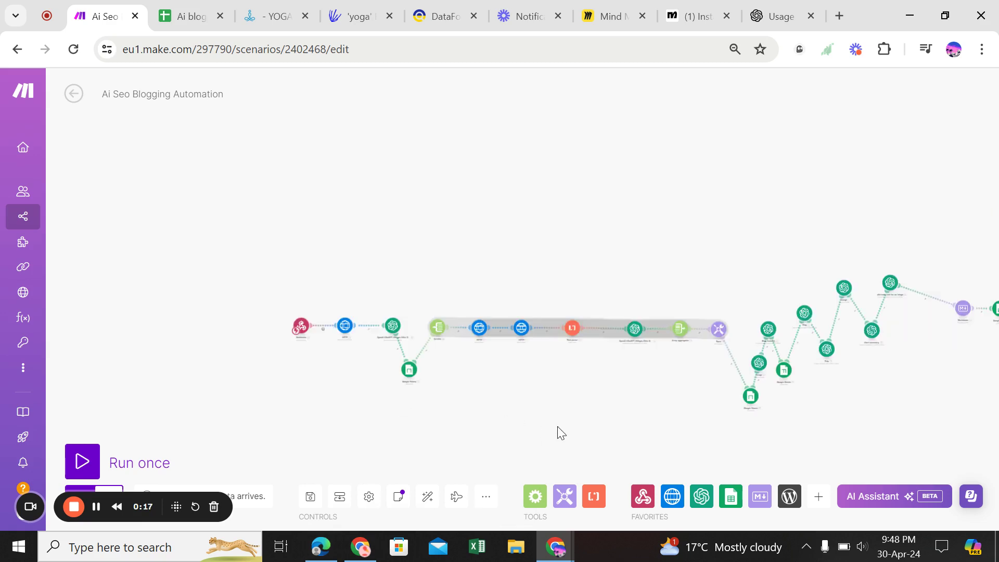
drag(560, 433, 414, 379)
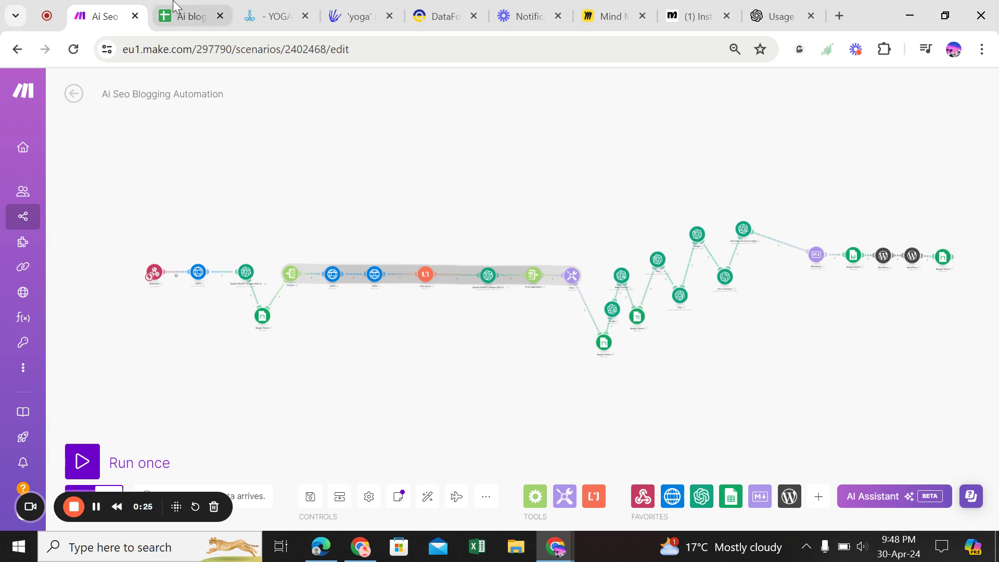
click(184, 16)
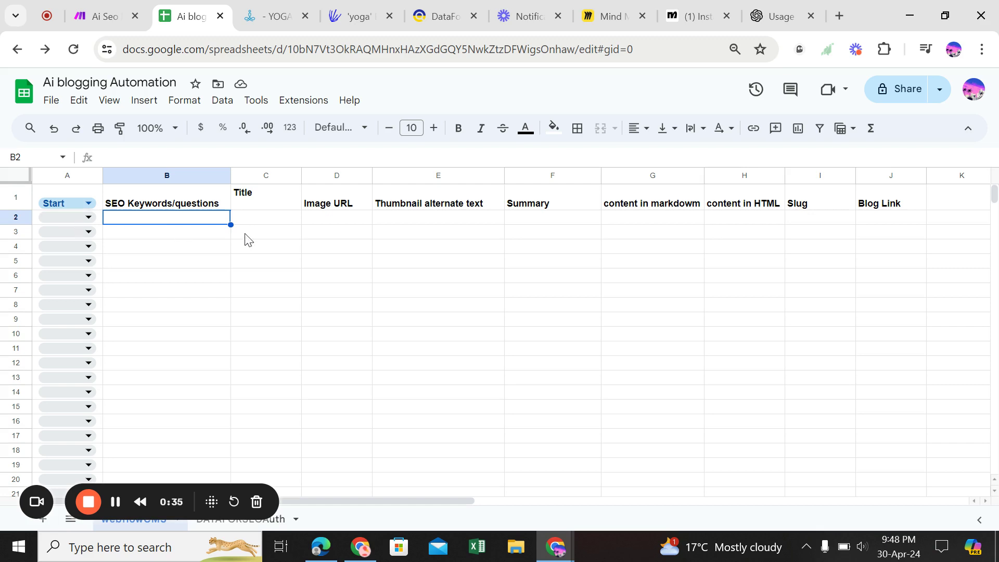
click(94, 16)
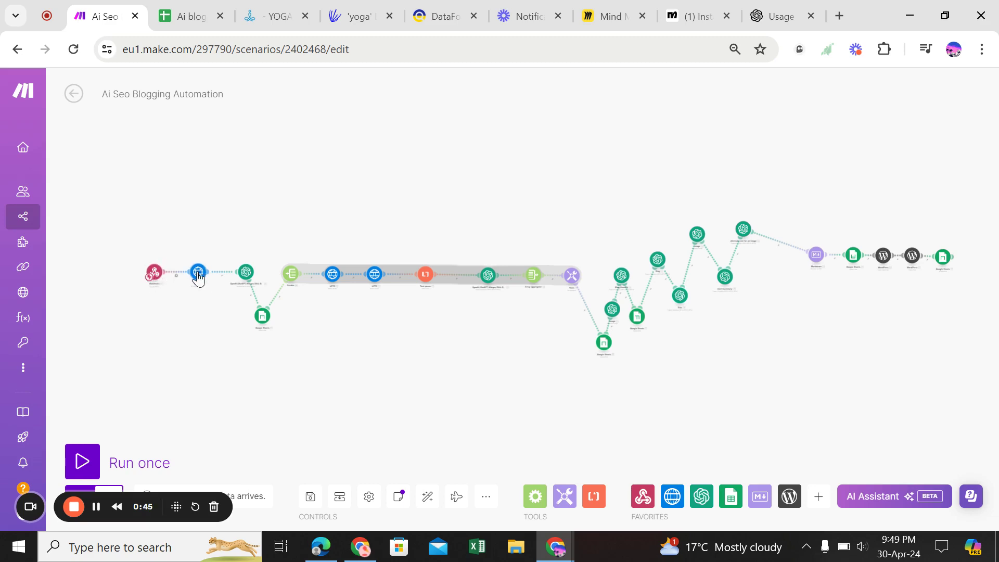
Step: Review the request settings of the HTTP module after the webhook, and check the SERP usage page in DataForSEO
scroll(197, 276, up, 5)
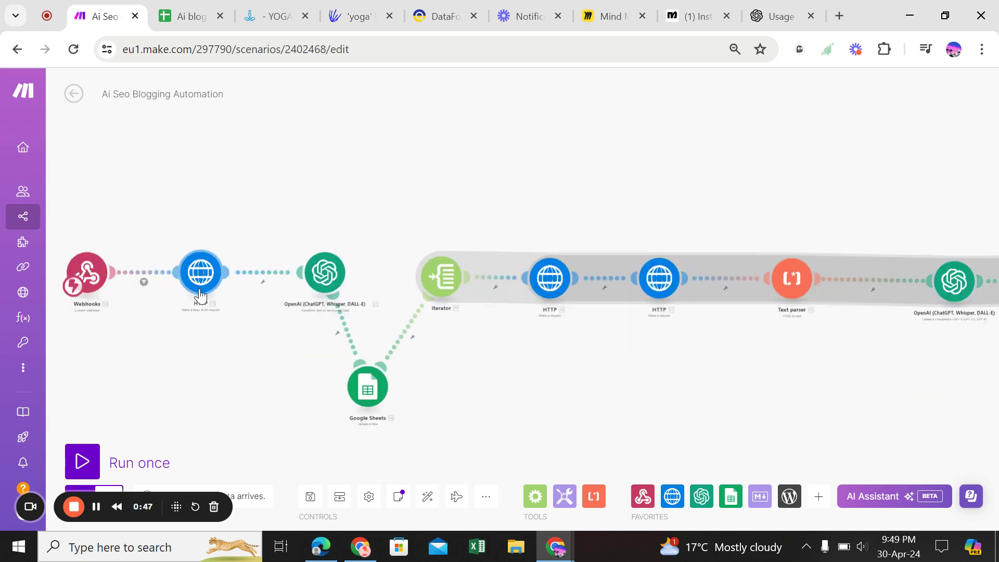
click(208, 282)
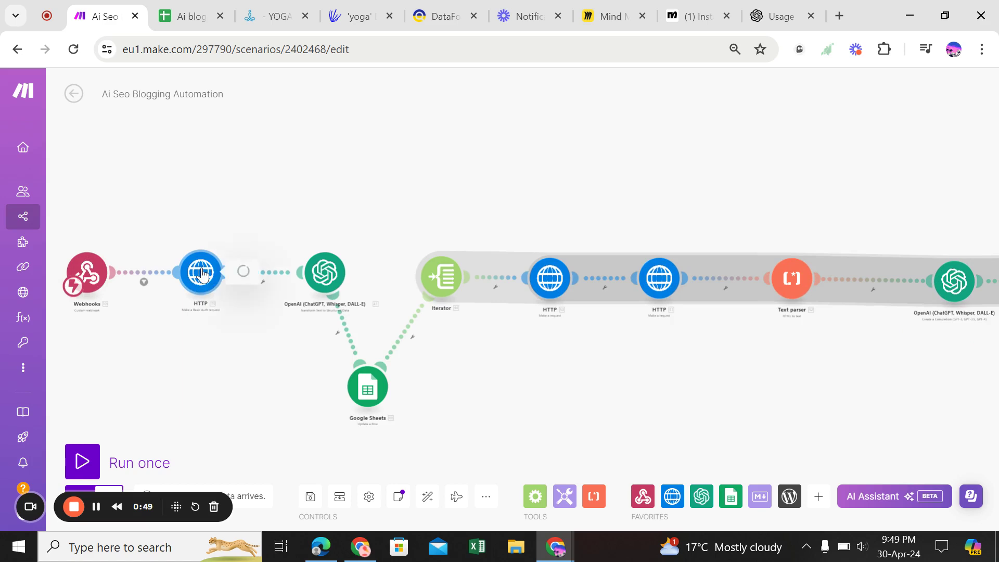
click(439, 12)
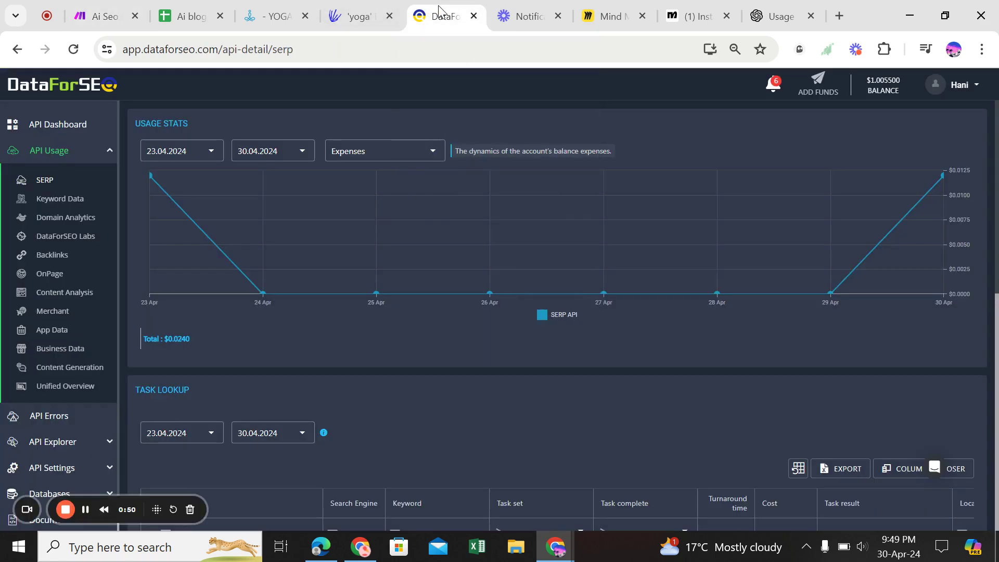
click(97, 16)
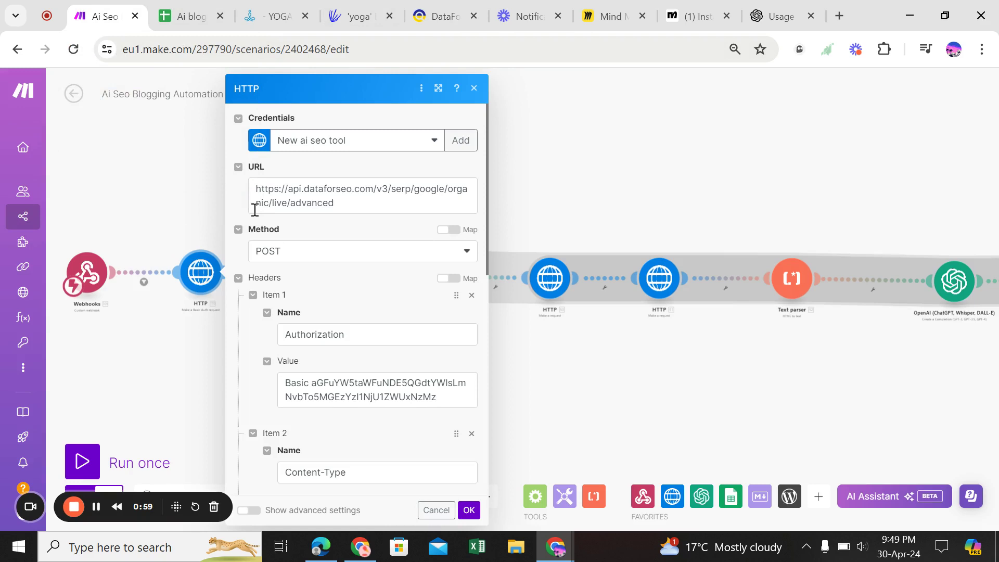
scroll(337, 278, down, 5)
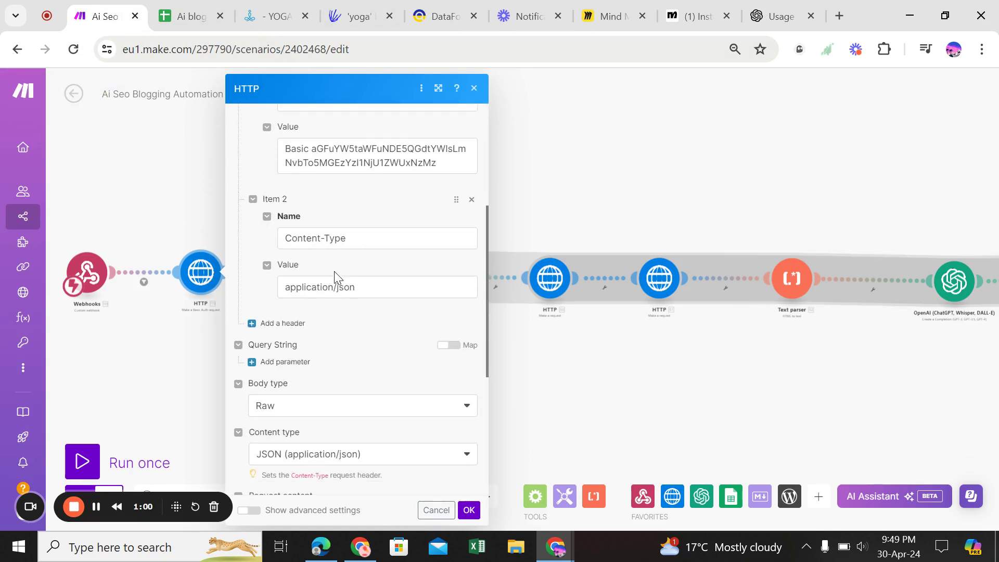
click(174, 177)
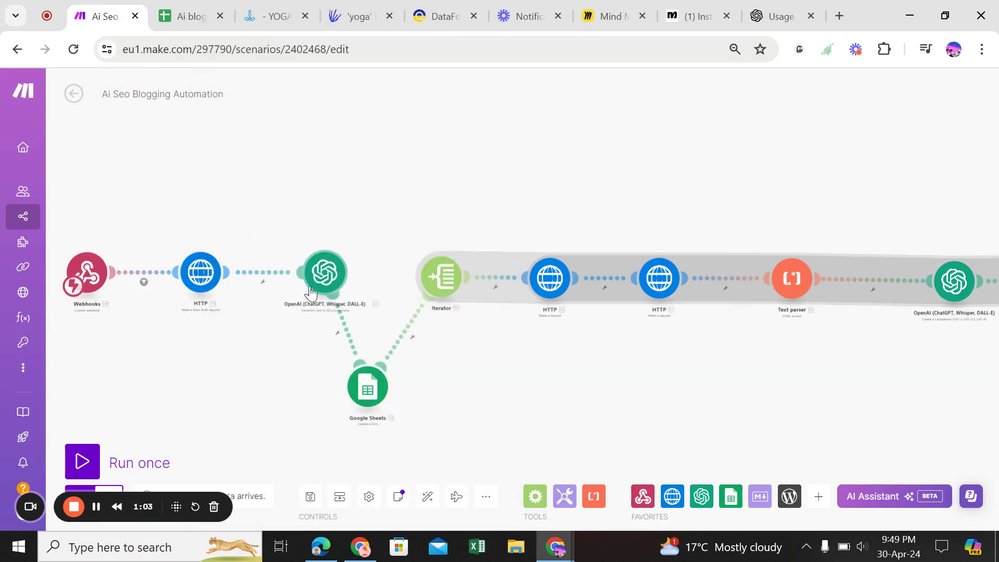
Step: Review the URL-extraction prompt in the first OpenAI module, and look over the scraping modules between the iterator and the text aggregator
click(325, 281)
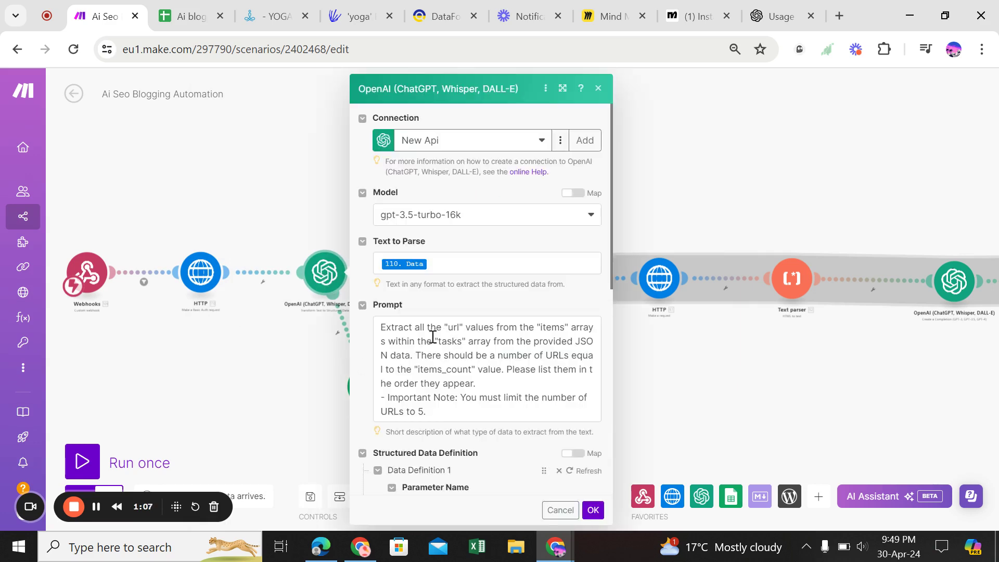
click(291, 373)
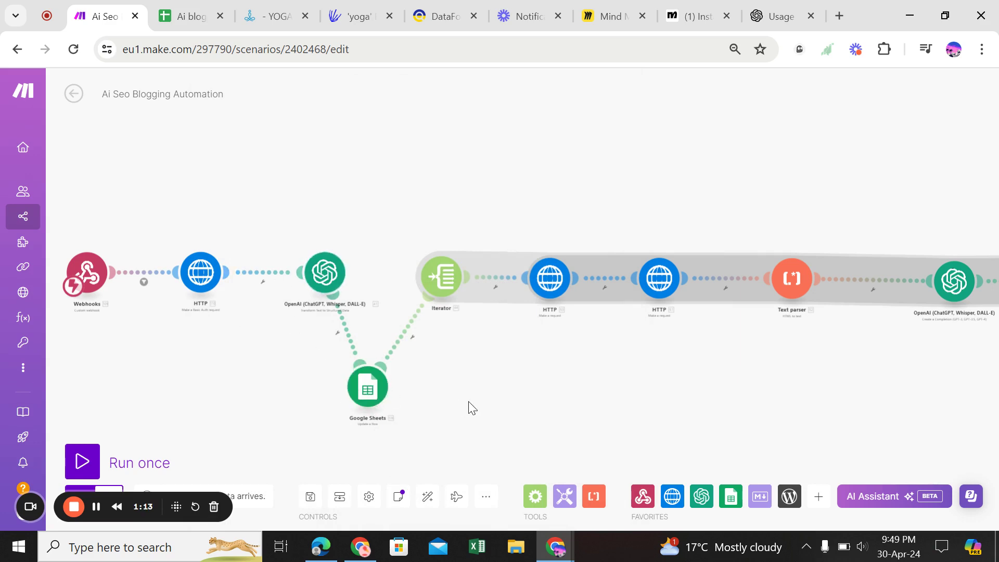
drag(468, 402, 241, 400)
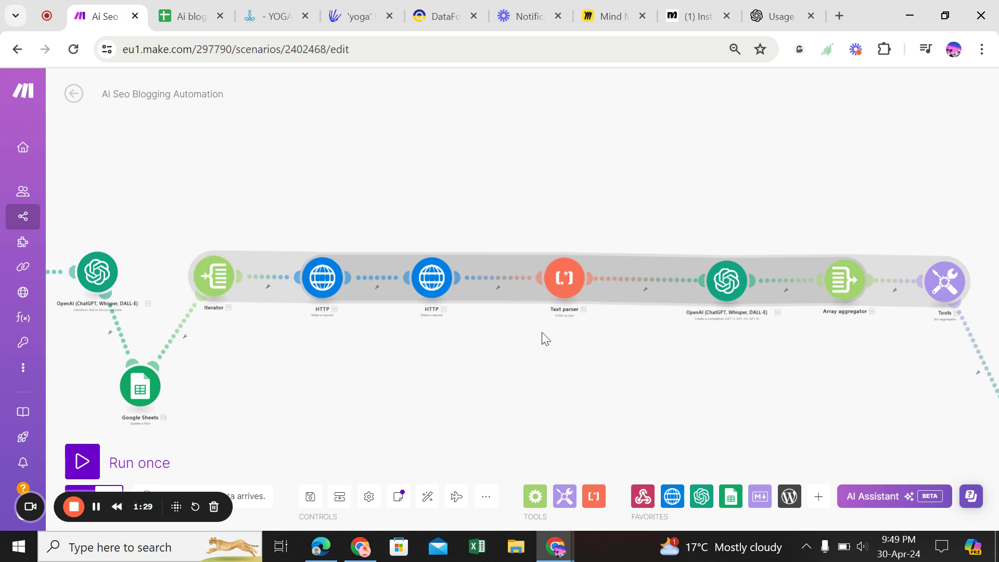
drag(659, 374, 326, 276)
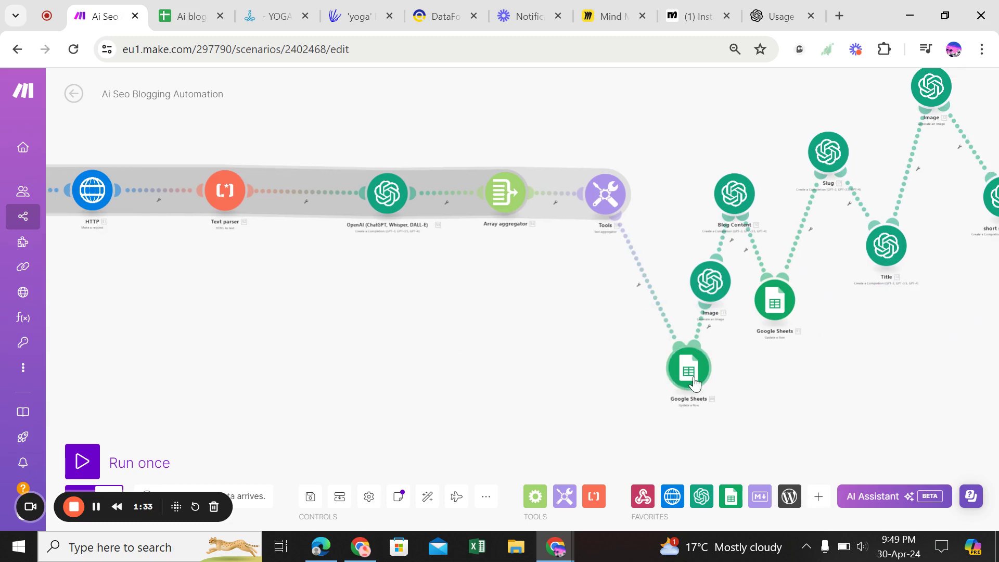
Step: Check the first Image module's settings, and read through the prompt messages and example output in the Blog Content module
click(709, 282)
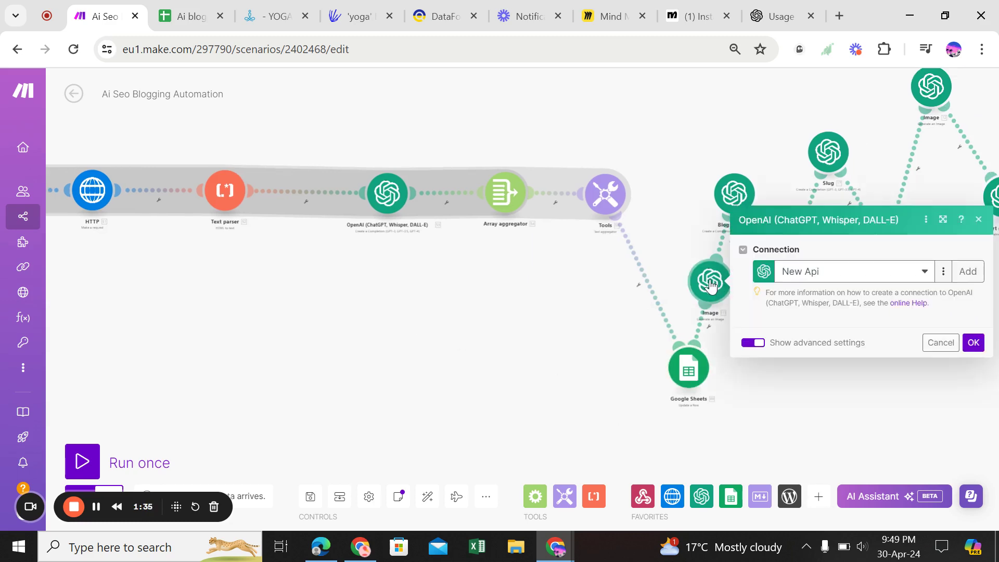
click(691, 242)
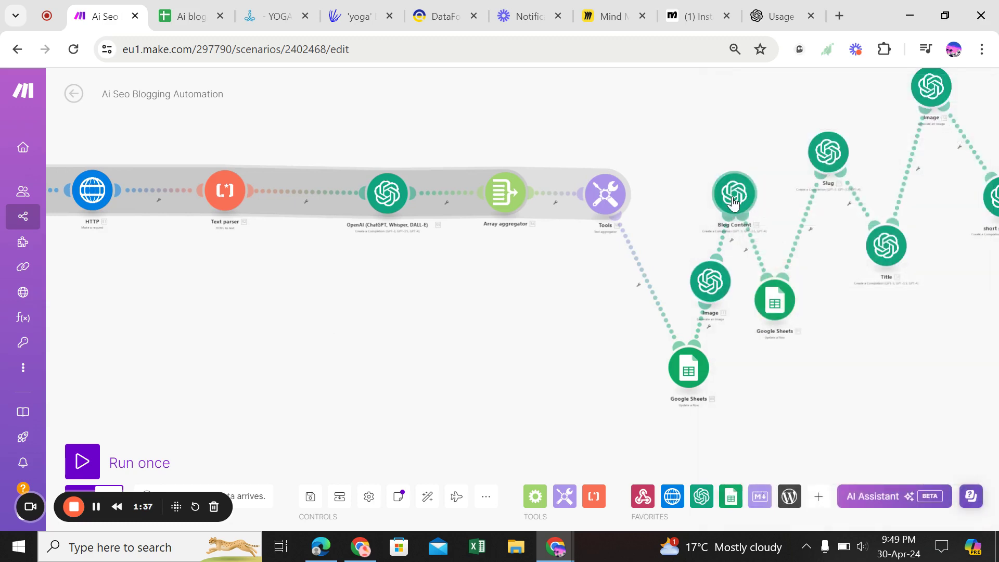
click(731, 201)
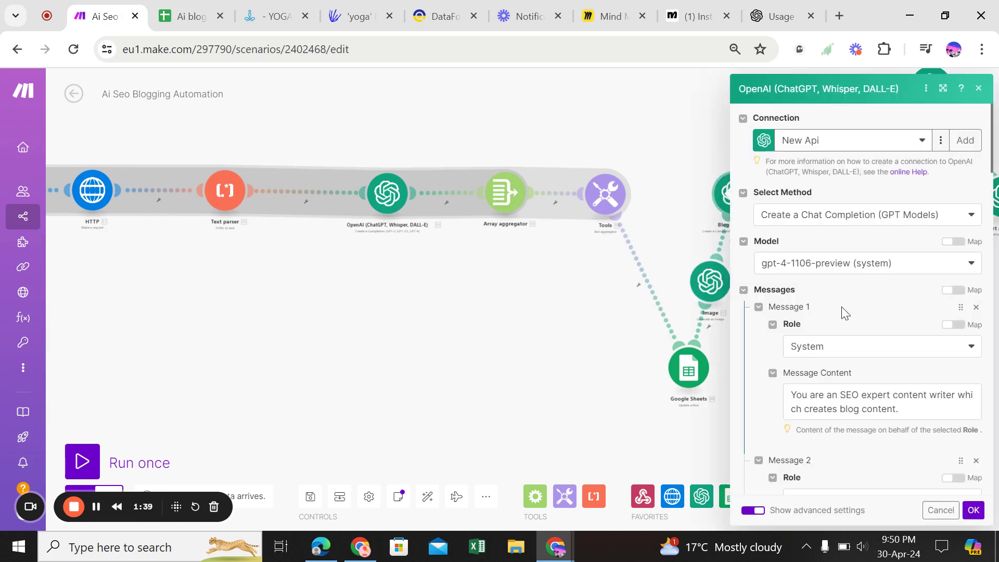
scroll(842, 308, down, 3)
scroll(845, 313, down, 5)
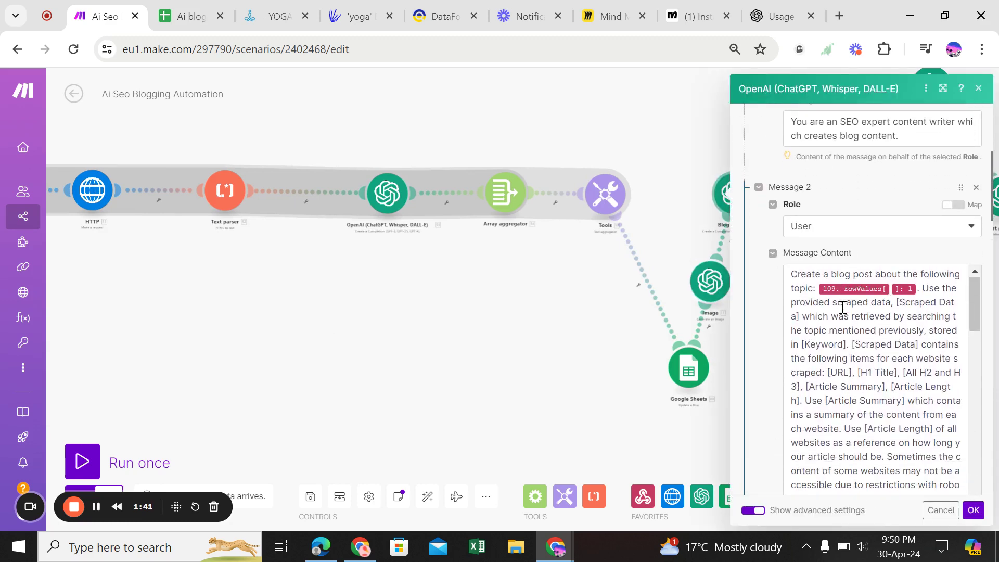
scroll(843, 307, down, 8)
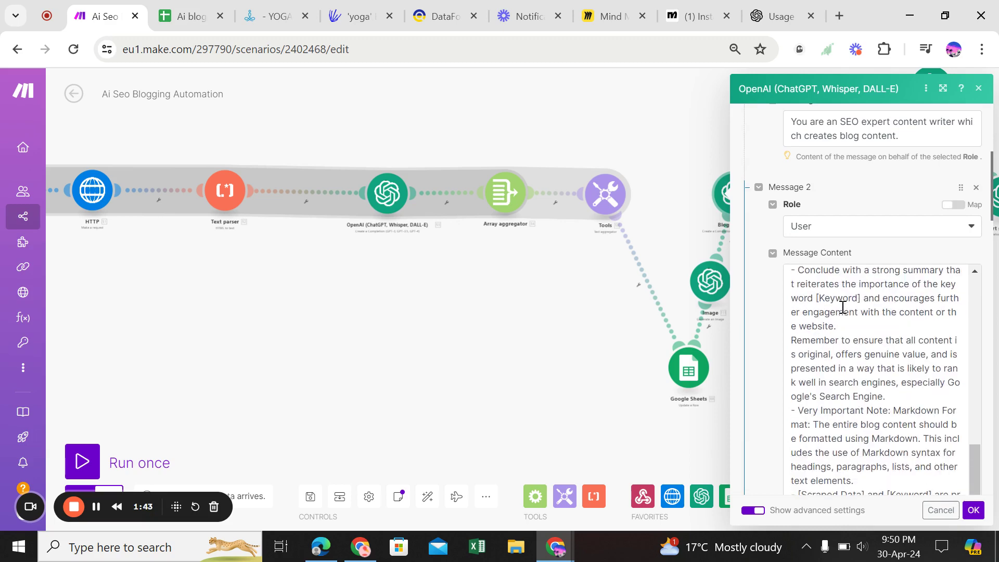
scroll(869, 223, down, 5)
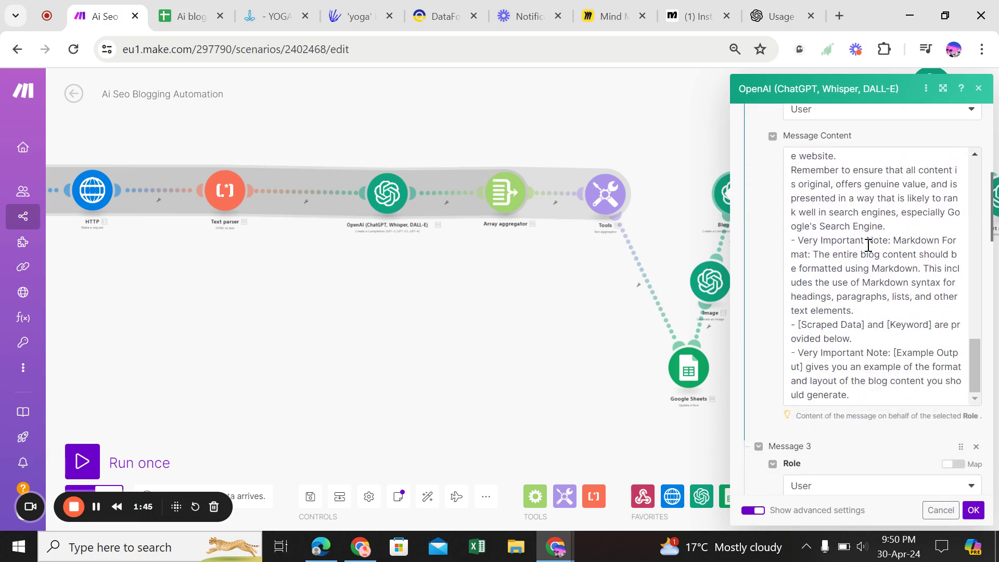
scroll(890, 386, down, 10)
scroll(890, 387, up, 4)
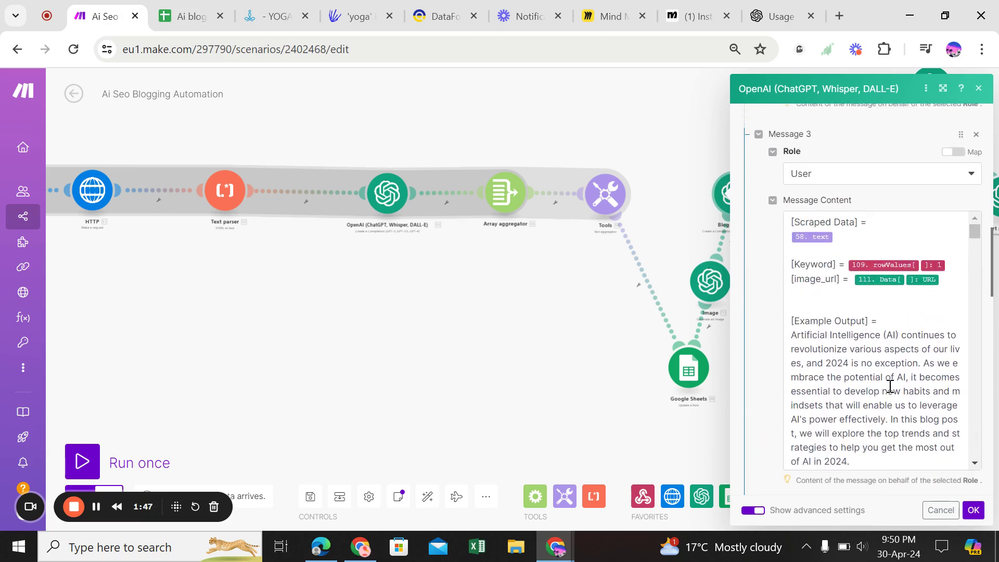
scroll(868, 380, down, 10)
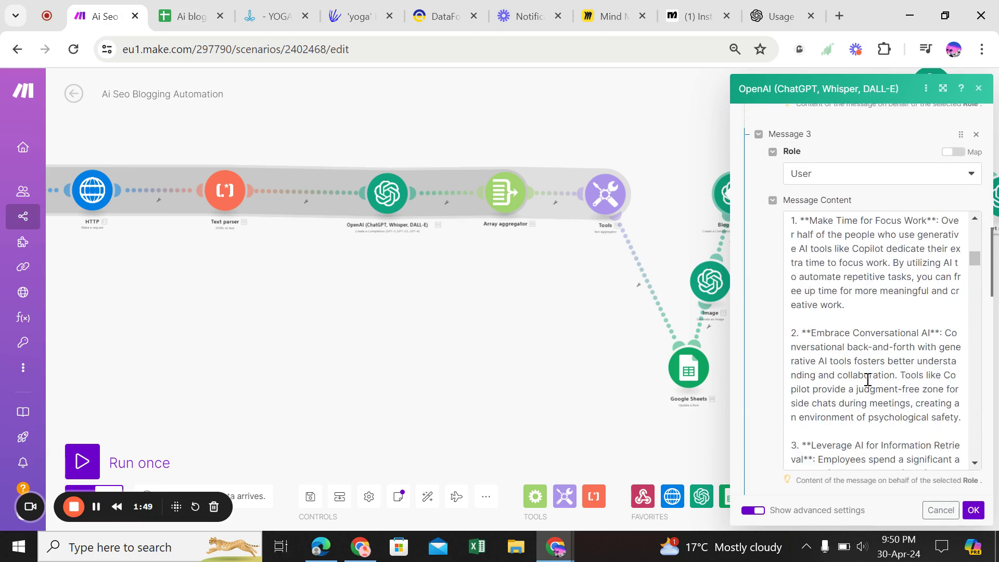
scroll(868, 379, down, 15)
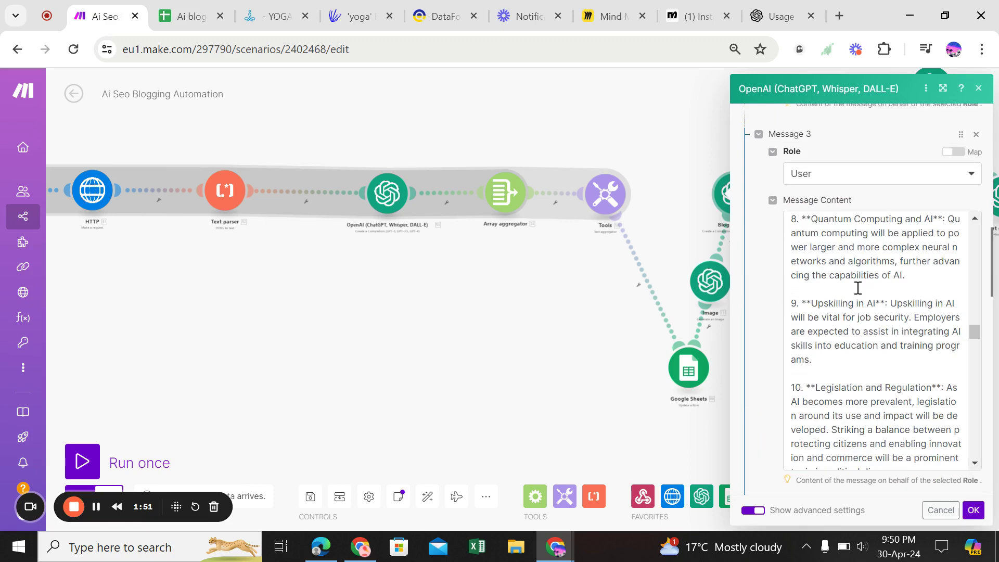
scroll(850, 207, down, 2)
click(670, 167)
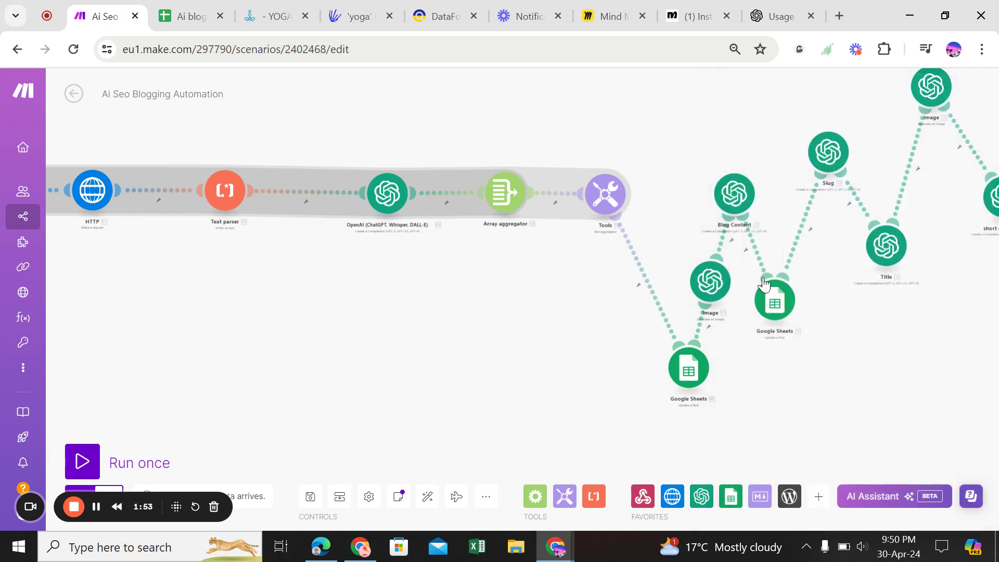
Step: Look over the remaining modules of the scenario, from Slug and Title through Markdown and WordPress to the last Google Sheets module
drag(821, 347, 646, 350)
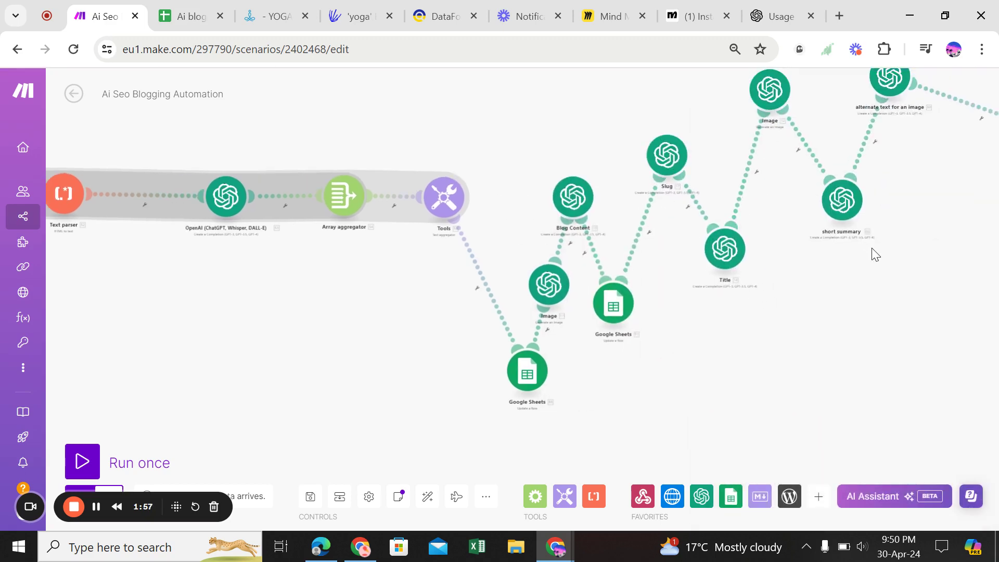
drag(874, 254, 768, 381)
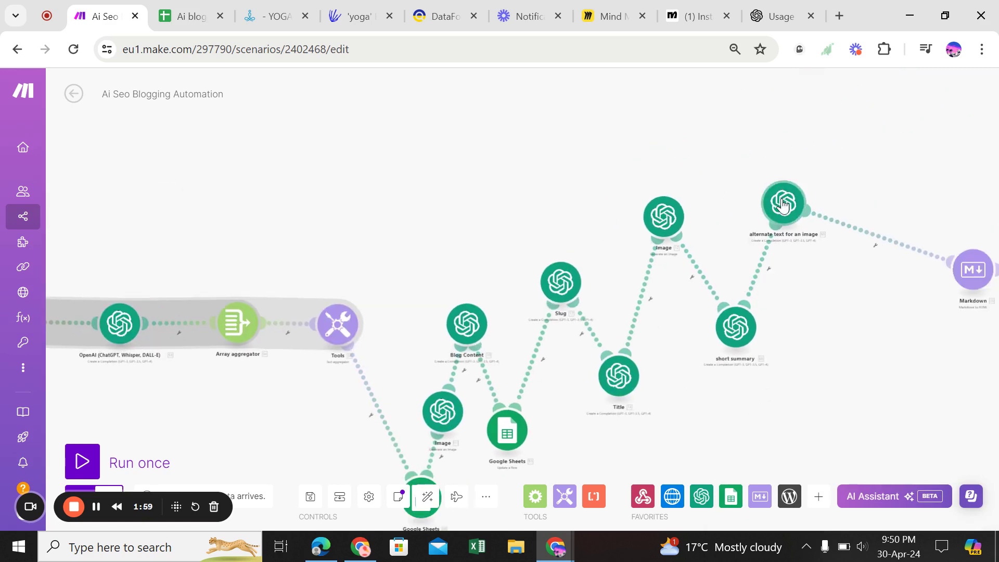
drag(869, 316, 654, 325)
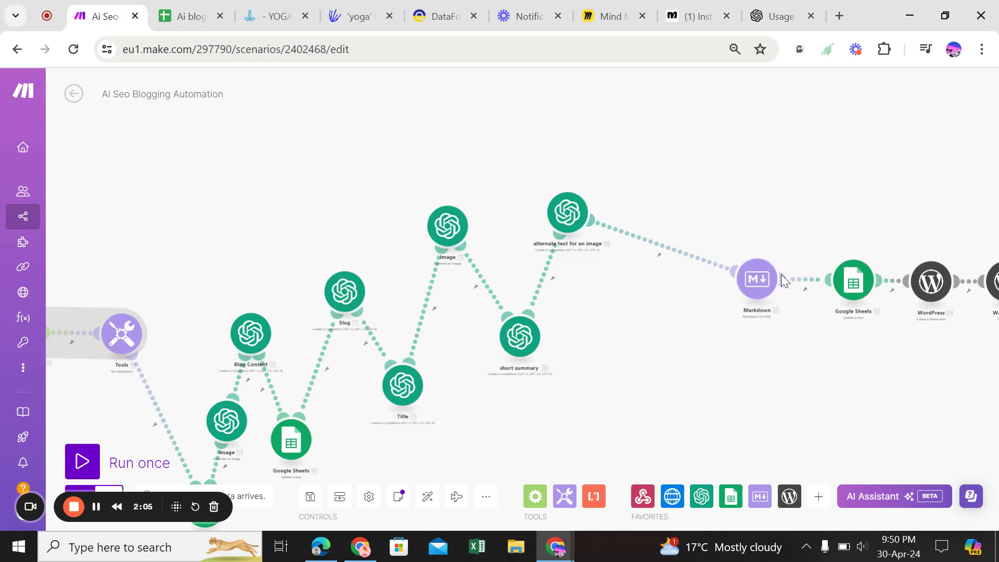
drag(836, 361, 683, 376)
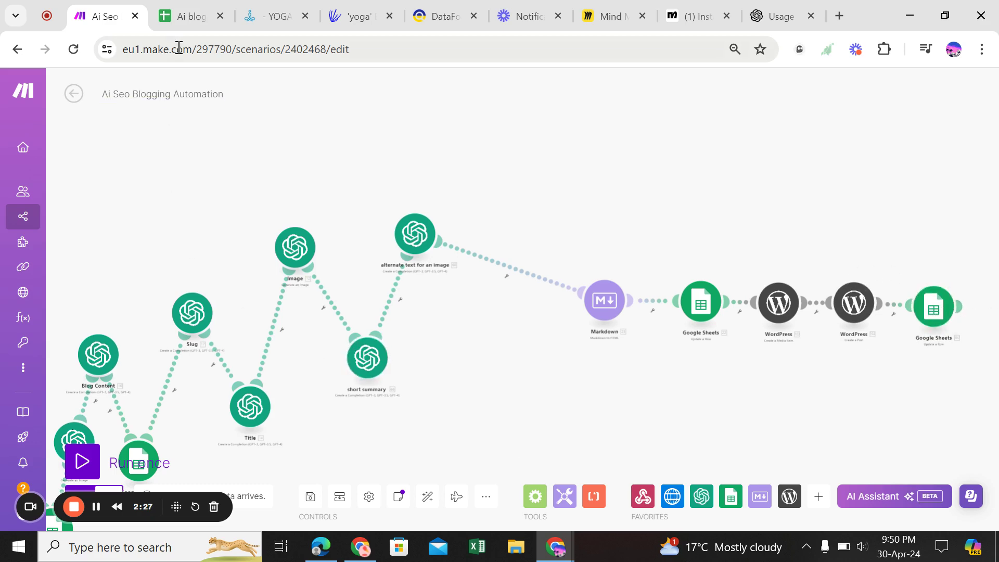
Step: Examine the column headers of the Ai blogging Automation spreadsheet, from SEO Keywords/questions through Blog Link
click(184, 18)
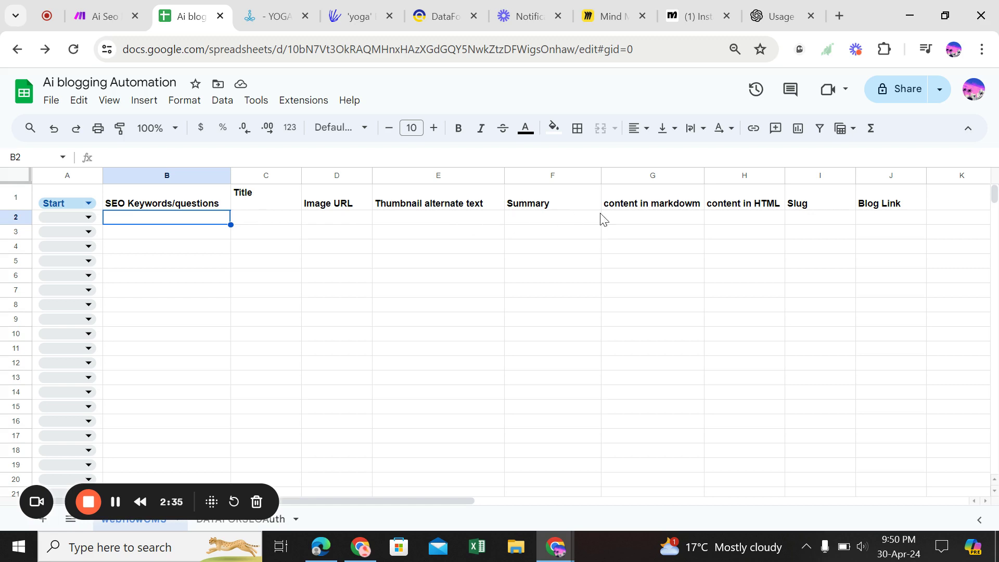
scroll(697, 239, right, 5)
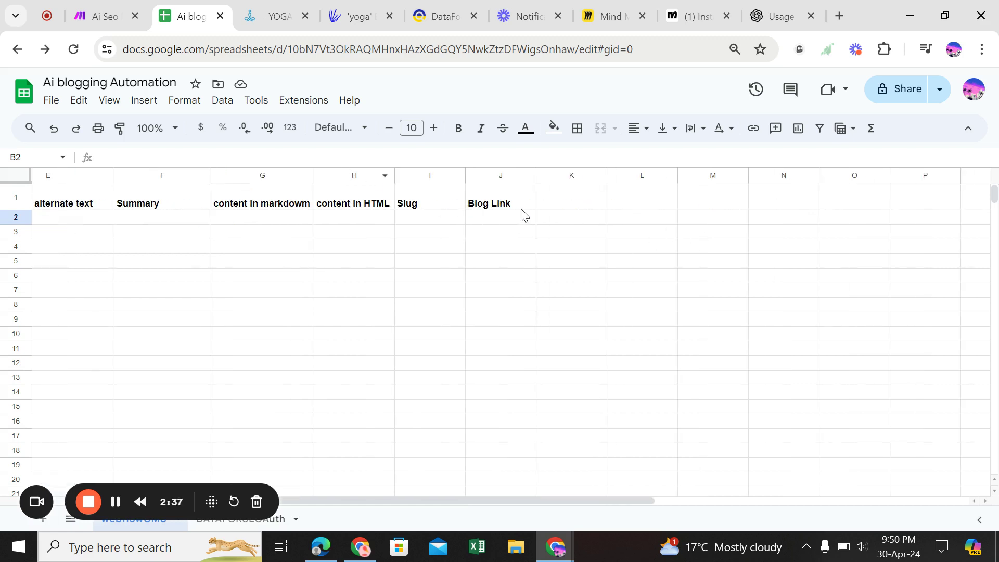
scroll(433, 225, left, 5)
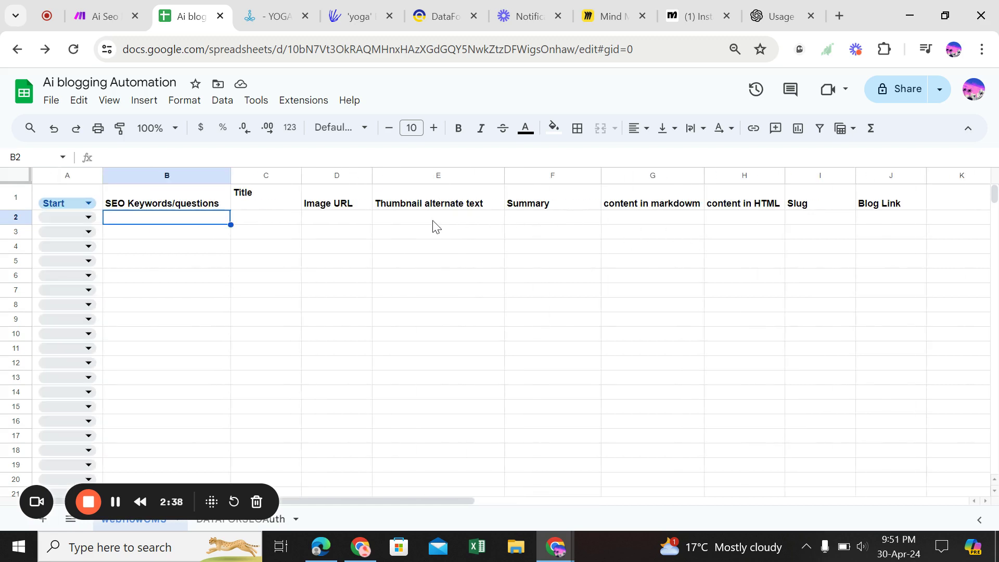
Step: Switch to the dailyogaa.com site and browse the top stories and blog posts on its home page
click(272, 15)
scroll(393, 211, down, 10)
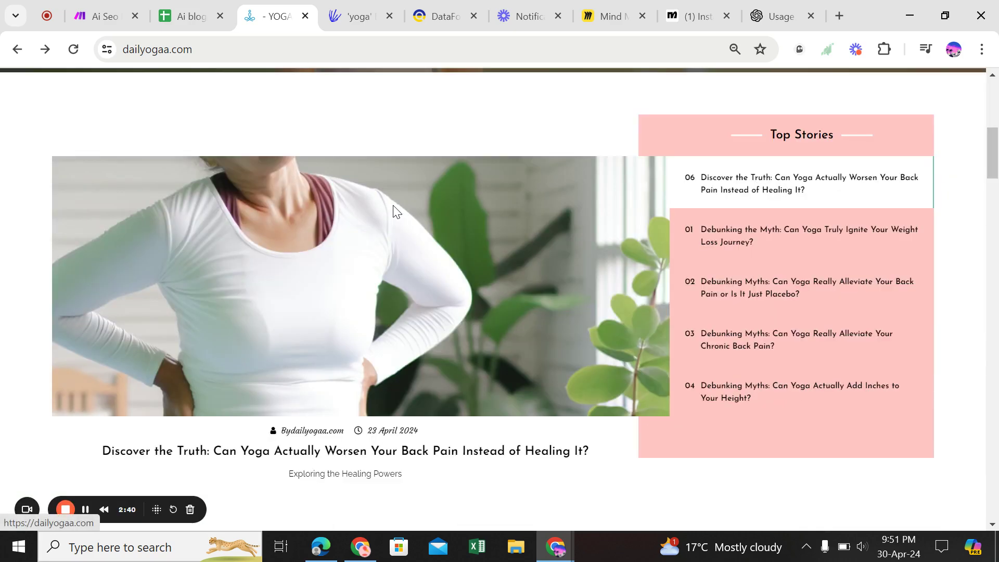
scroll(393, 211, up, 5)
scroll(393, 211, down, 1)
scroll(394, 211, down, 10)
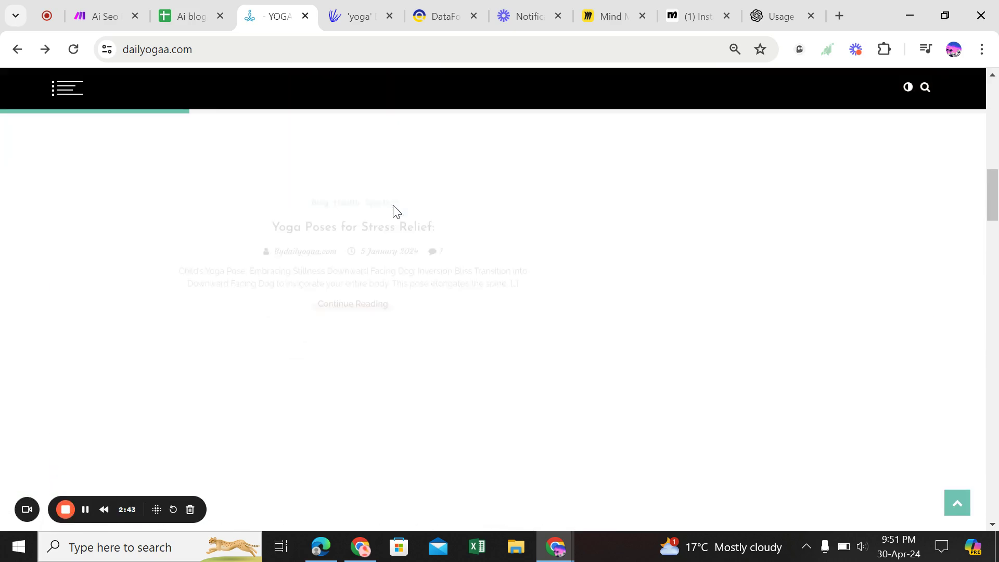
scroll(393, 211, up, 15)
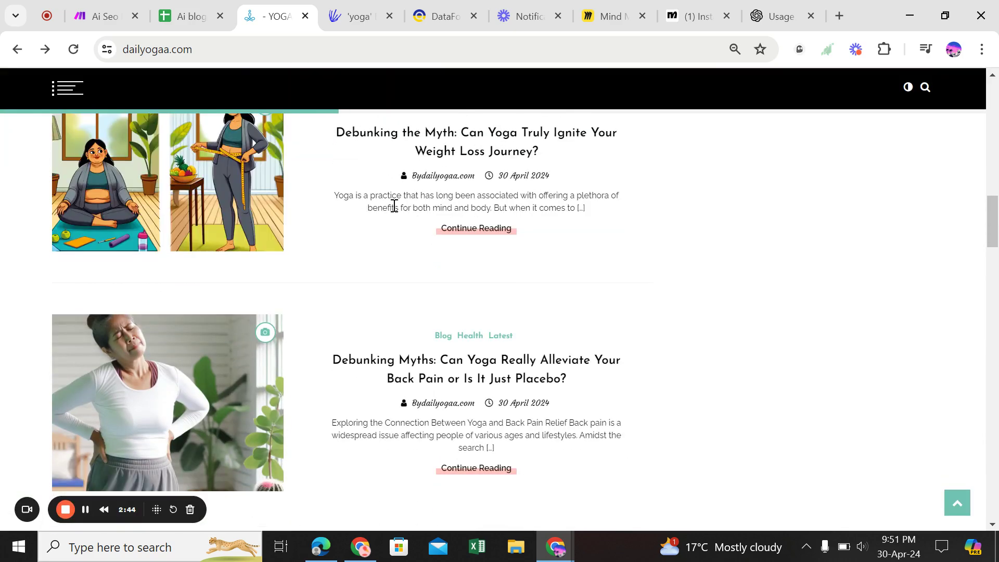
Step: In AnswerThePublic's yoga report, open the question "can yoga help with weight loss" in Google and copy the query text
click(354, 7)
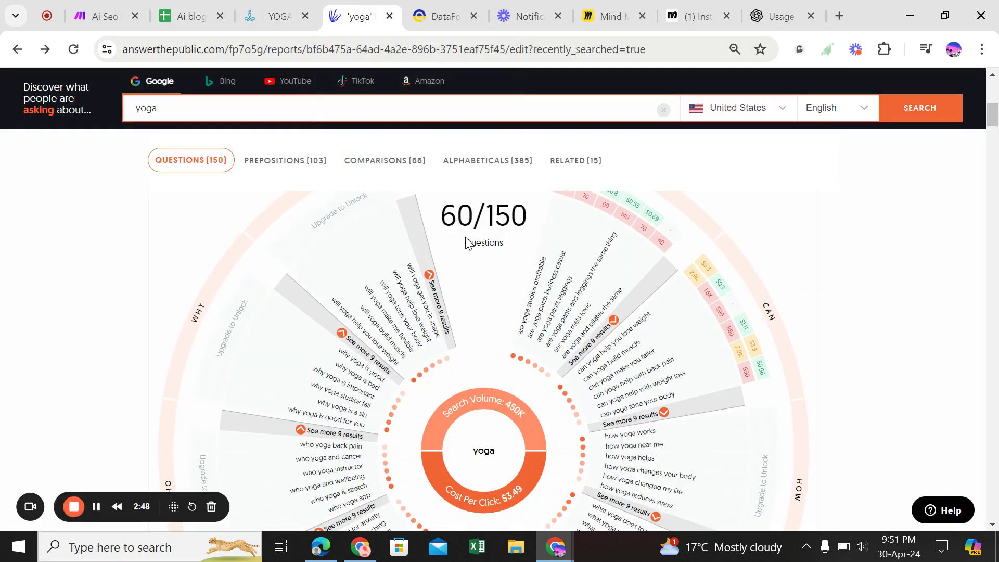
scroll(466, 240, up, 6)
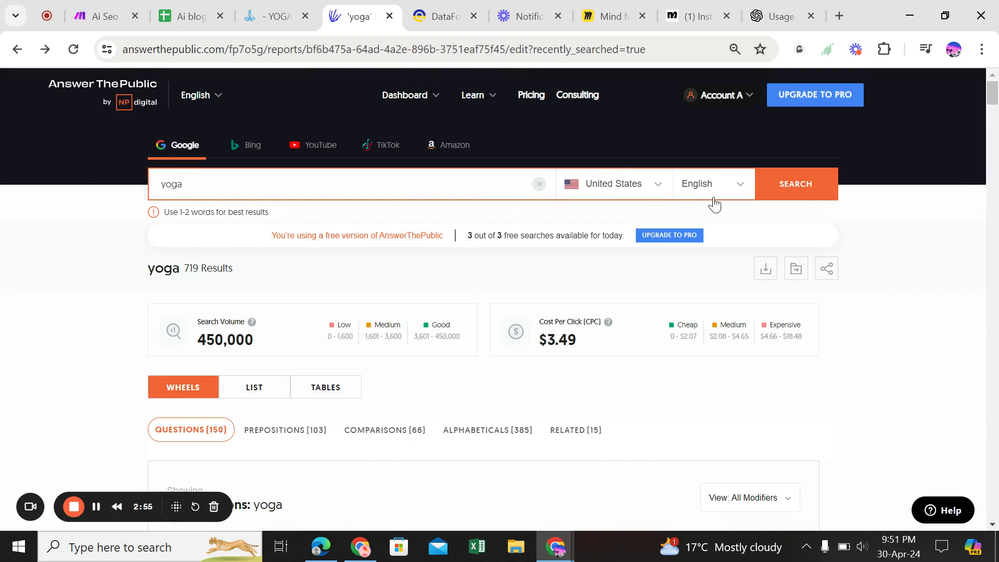
scroll(714, 205, down, 10)
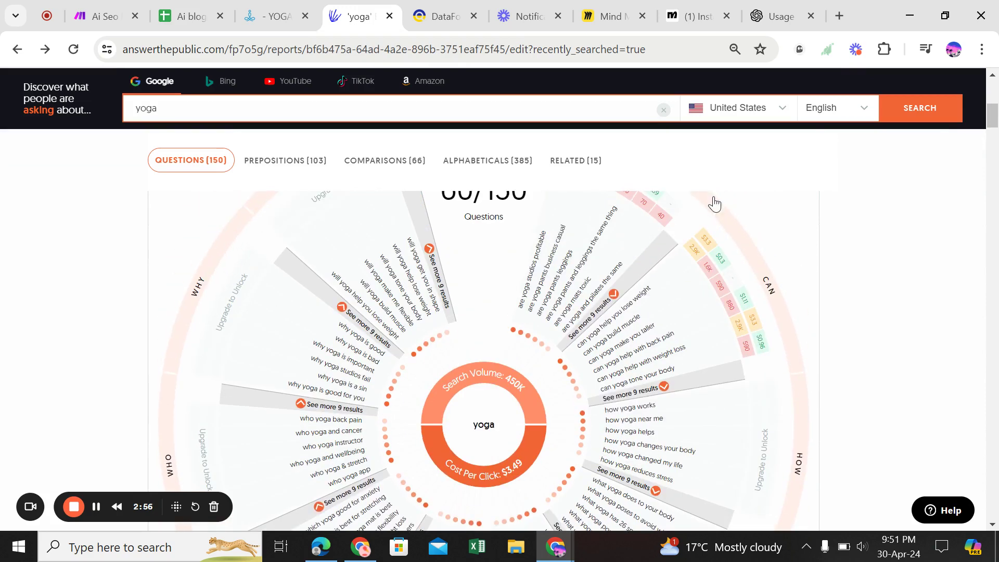
click(655, 365)
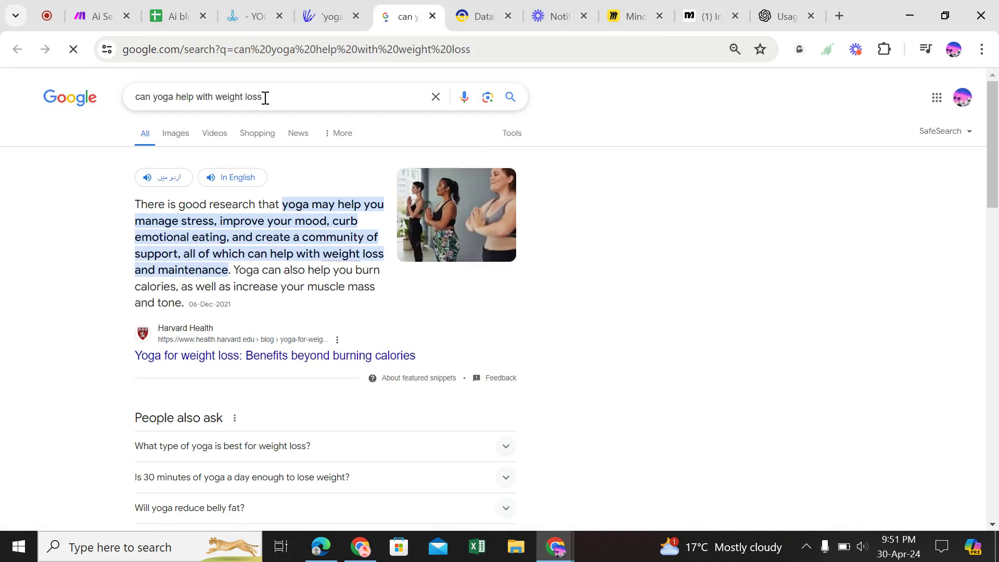
drag(265, 97, 131, 115)
key(ctrl+c)
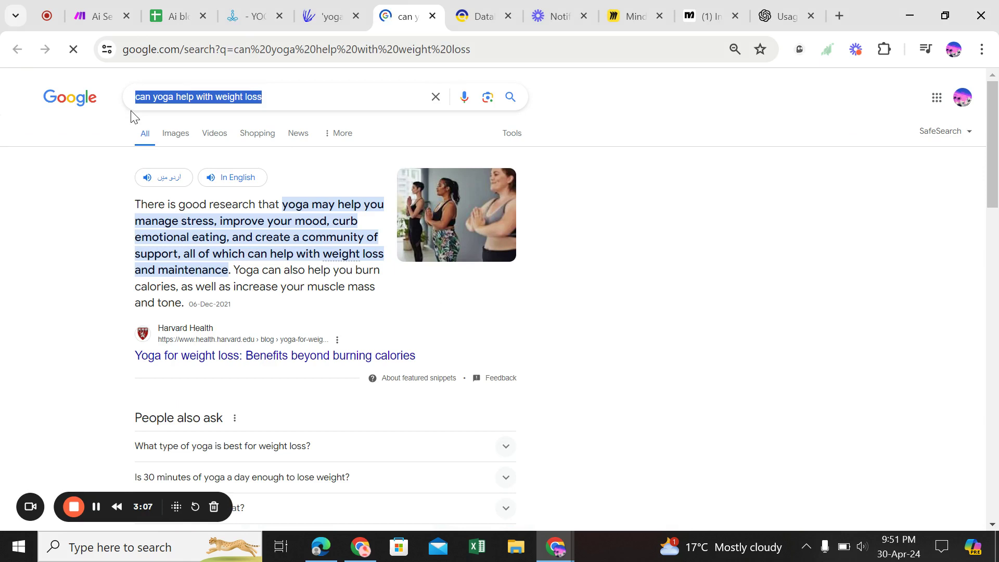
Step: Switch to Make and leave the scenario editor for the overview page of Ai Seo Blogging Automation
click(99, 9)
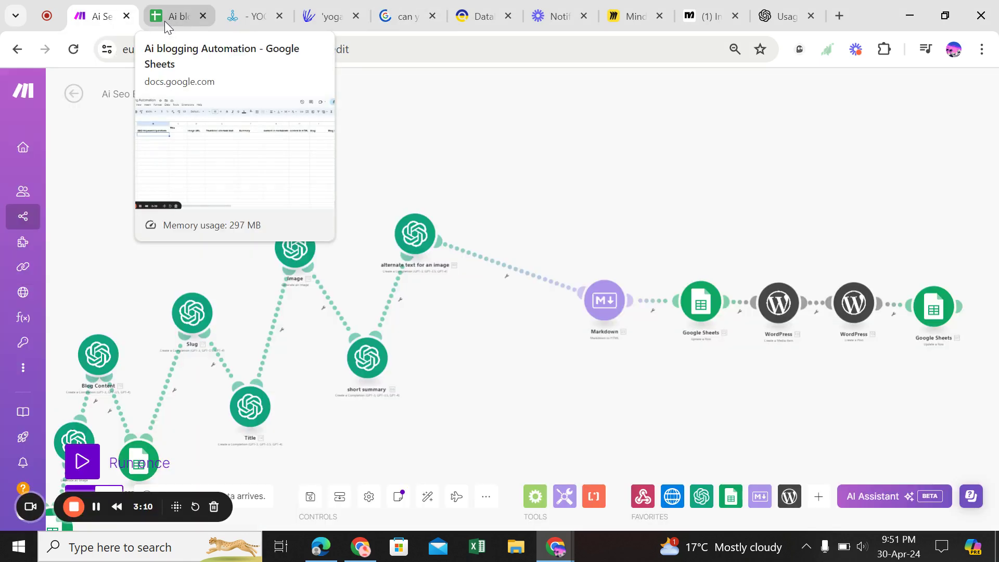
scroll(306, 133, down, 5)
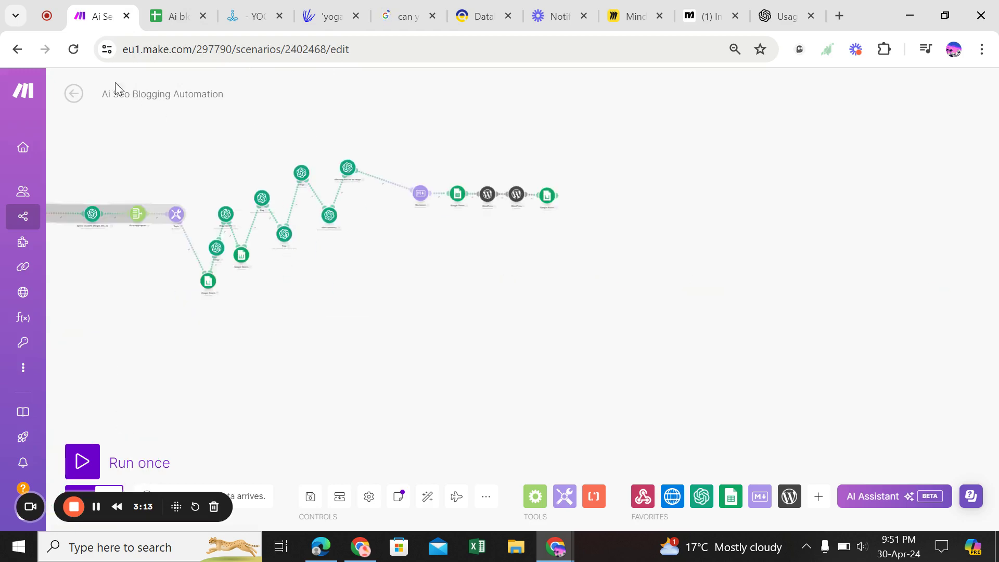
click(74, 95)
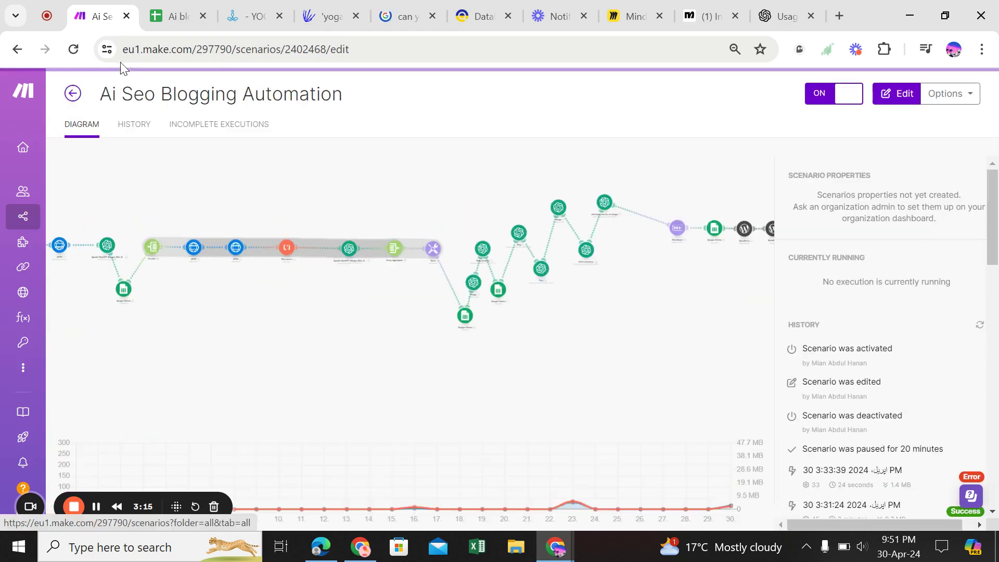
Step: In the Ai blogging Automation spreadsheet, paste "can yoga help with weight loss" into B2 and set the A2 status to Start
click(173, 17)
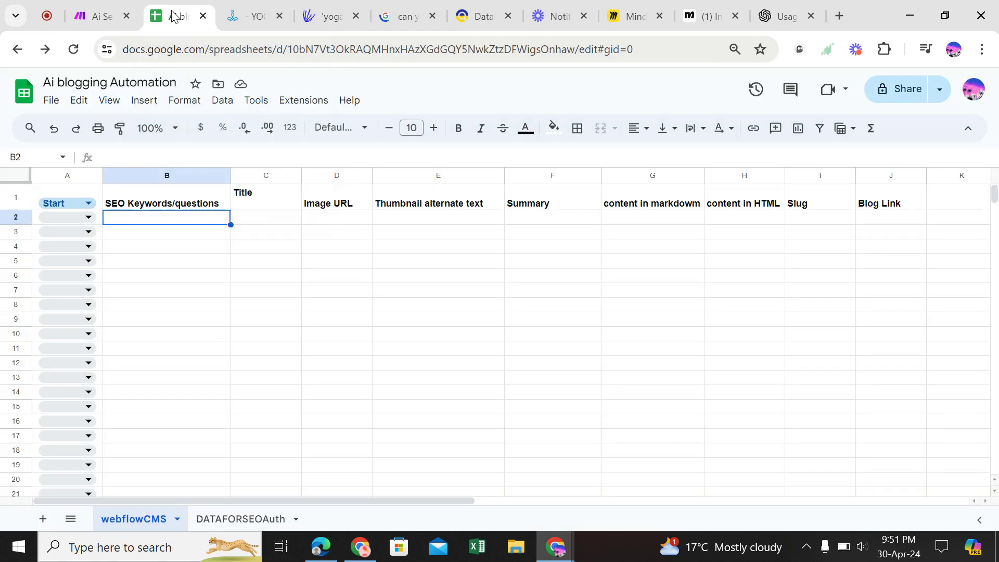
double_click(185, 219)
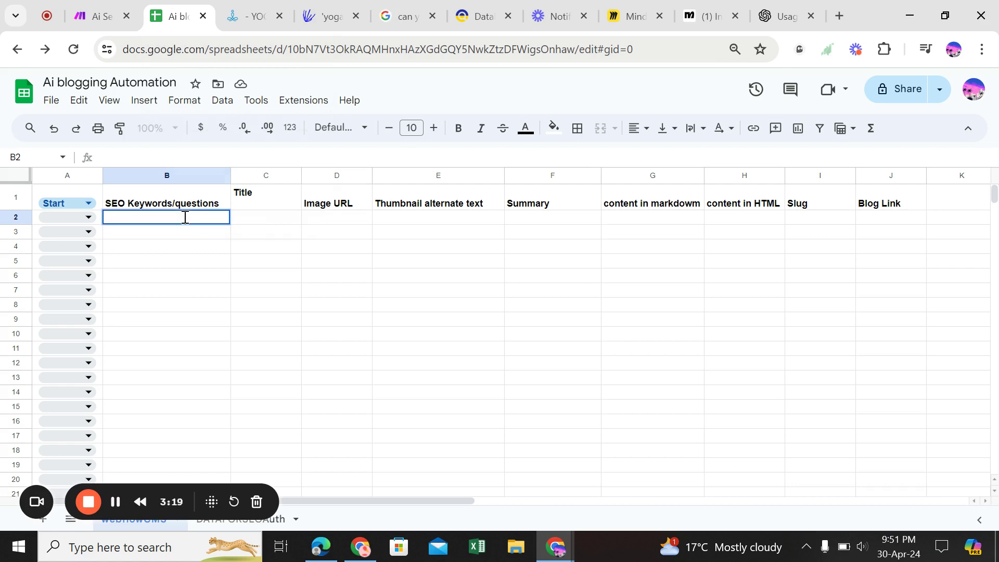
key(ctrl+v)
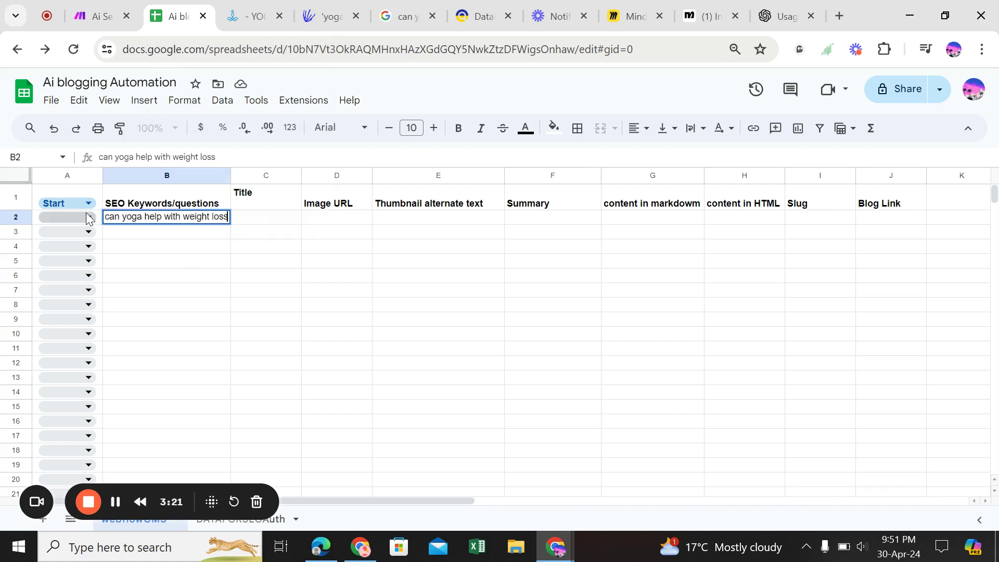
click(87, 218)
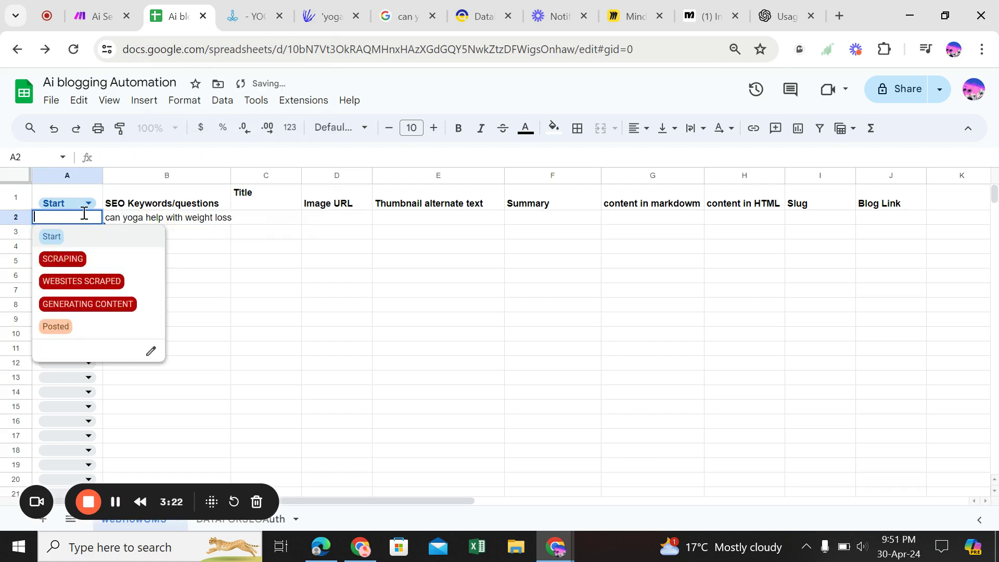
click(81, 245)
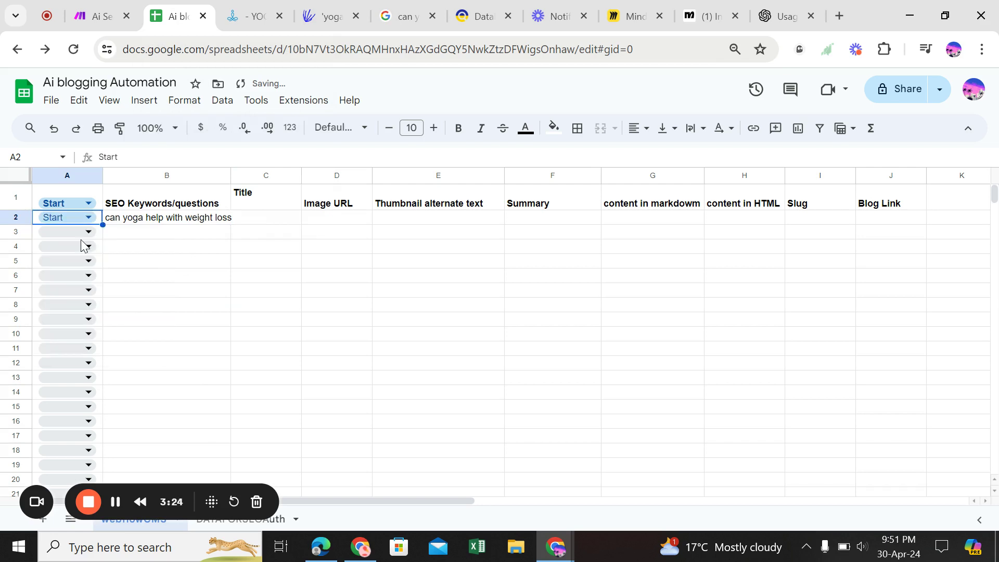
Step: Return to the Ai Seo Blogging Automation scenario in Make and check its current execution
click(103, 17)
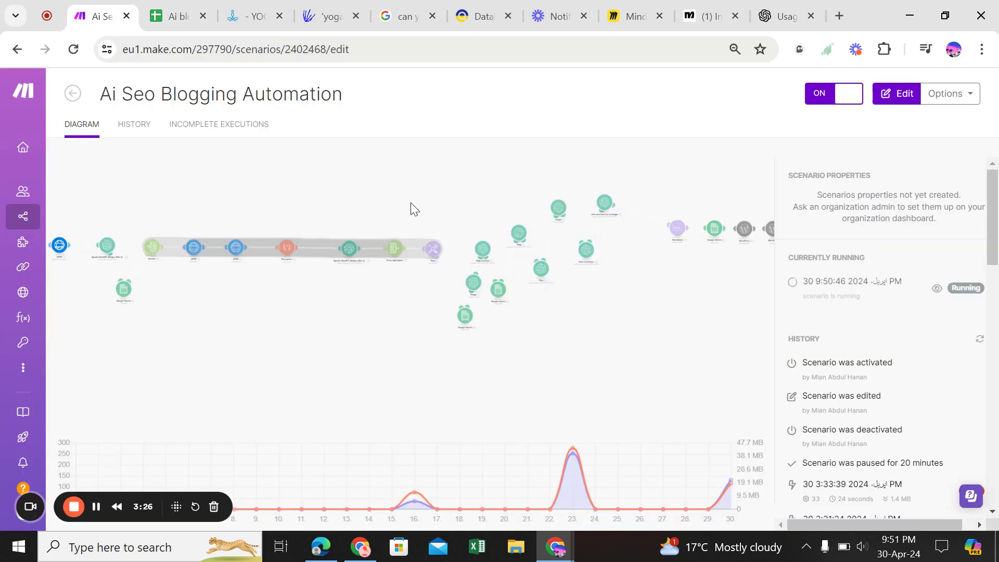